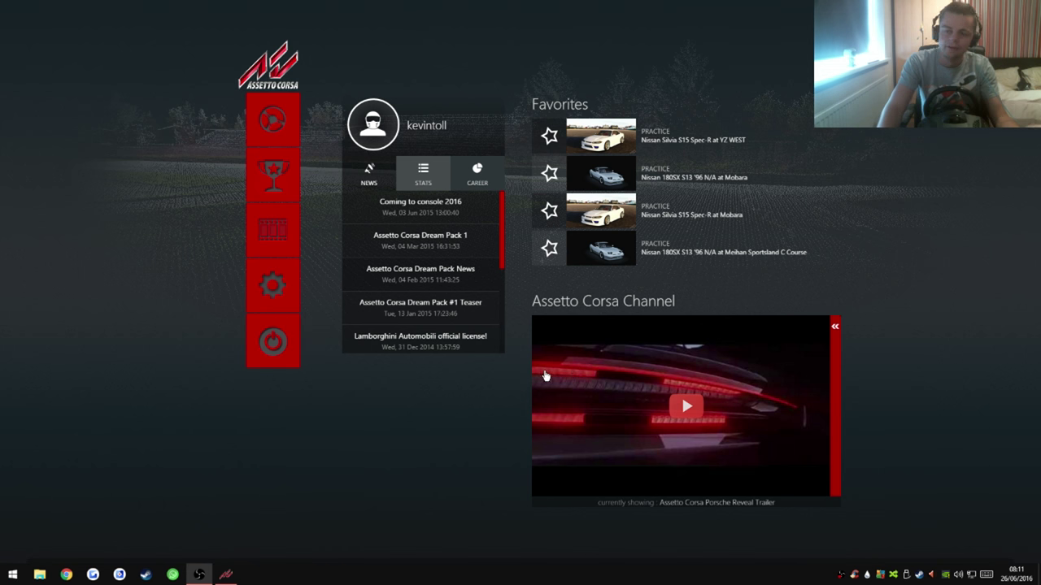
- Open the Windows Start menu over the Assetto Corsa main menu
click(12, 574)
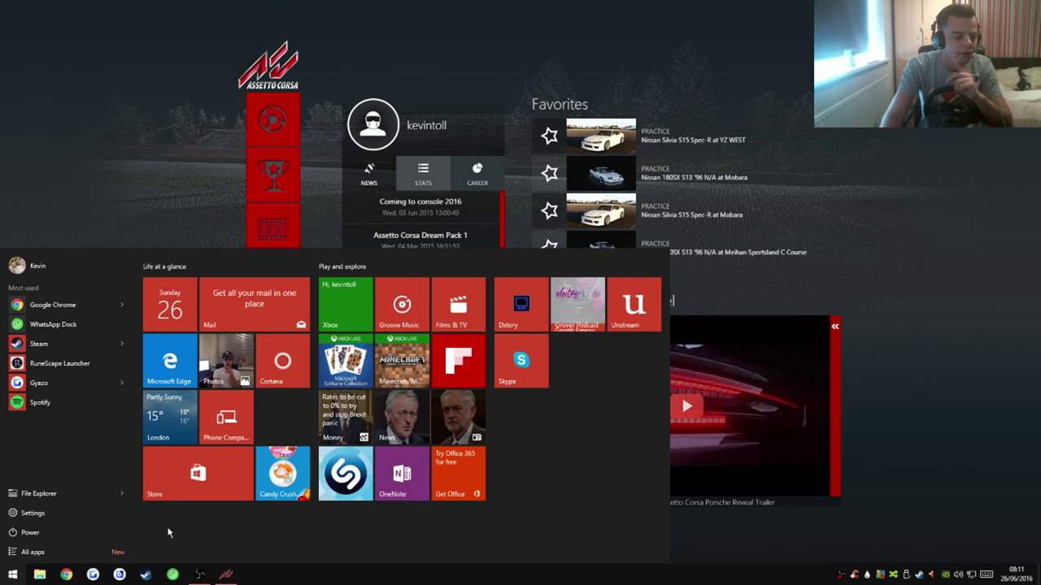
- Search Start for THRUSTMASTER and open Game Controllers, which lists the TX Racing Wheel as OK
key(Escape)
text(THRUST)
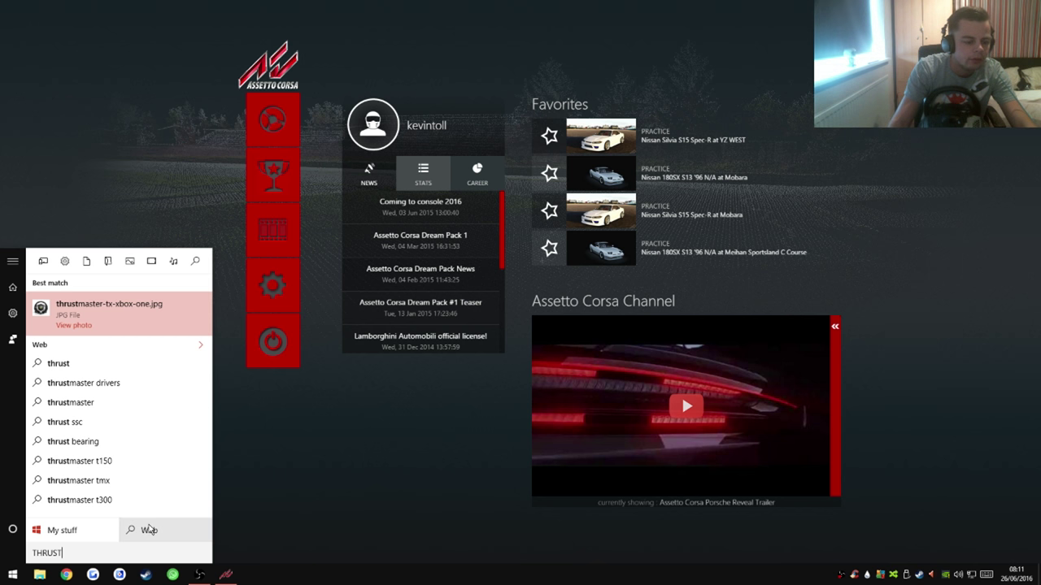
text(MASTER)
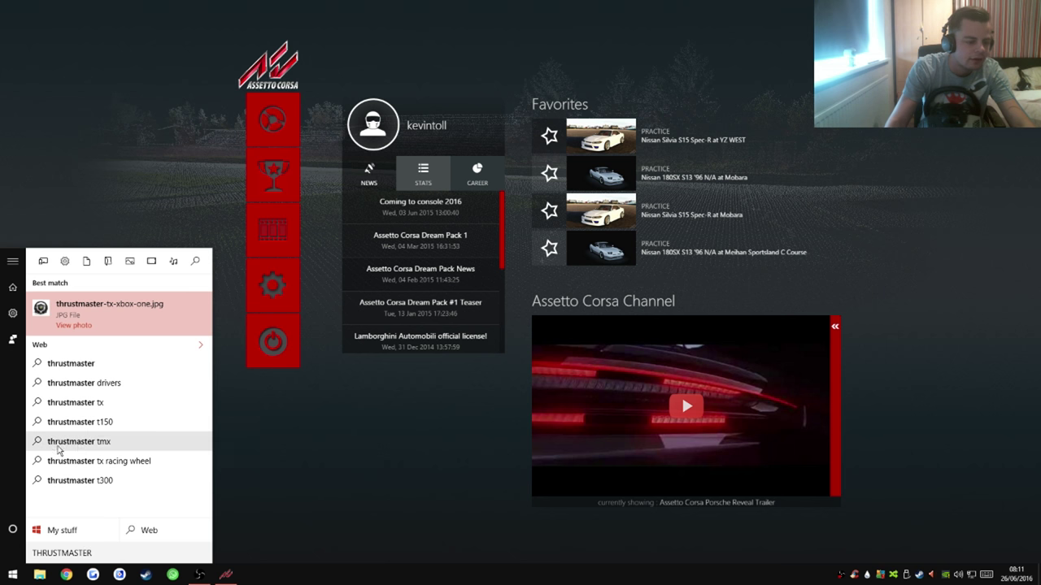
click(231, 522)
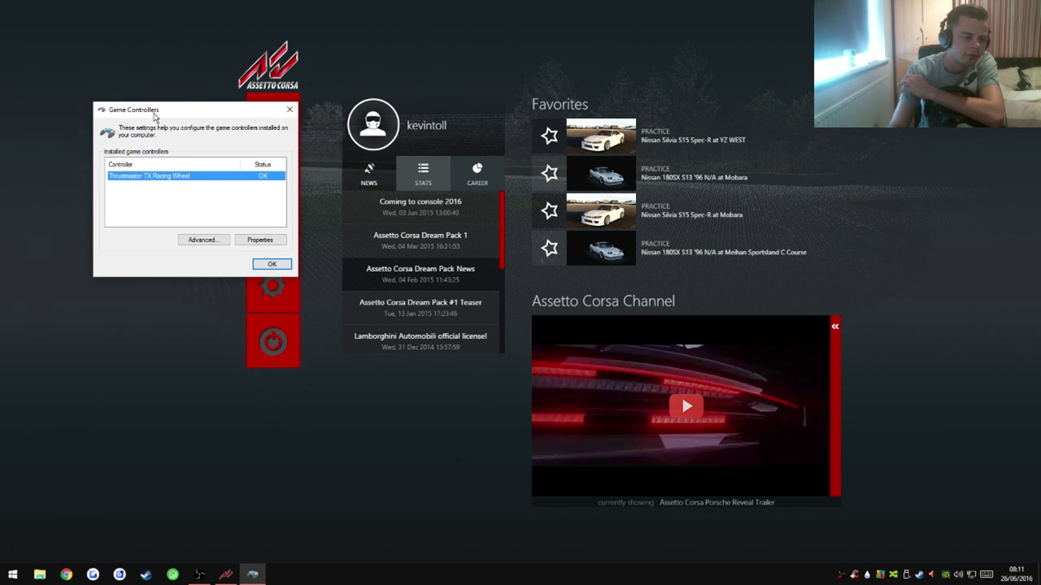
- Open the Properties control panel for the Thrustmaster TX Racing Wheel, showing 900° rotation
drag(150, 116, 131, 132)
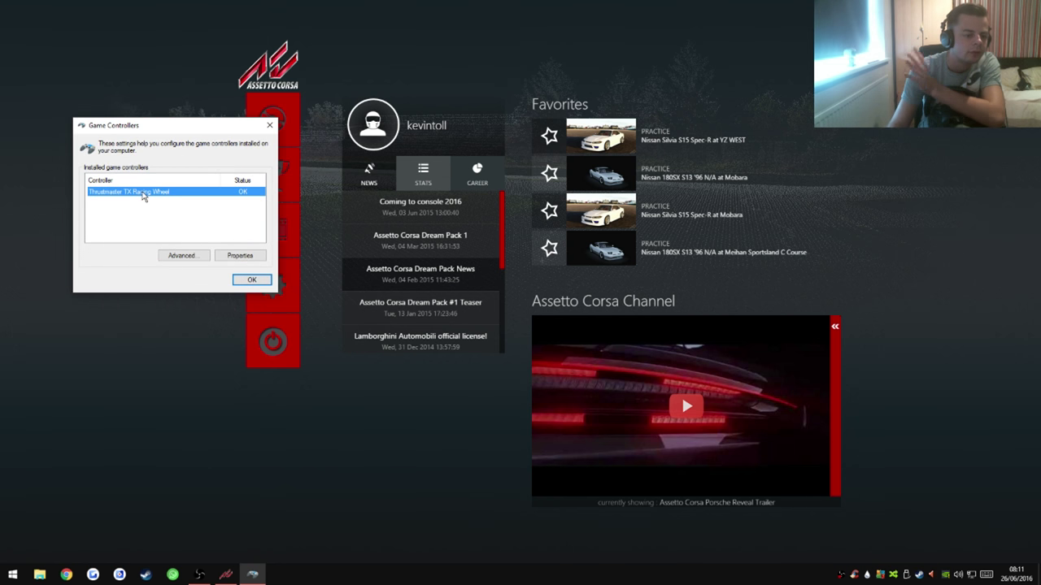
click(12, 575)
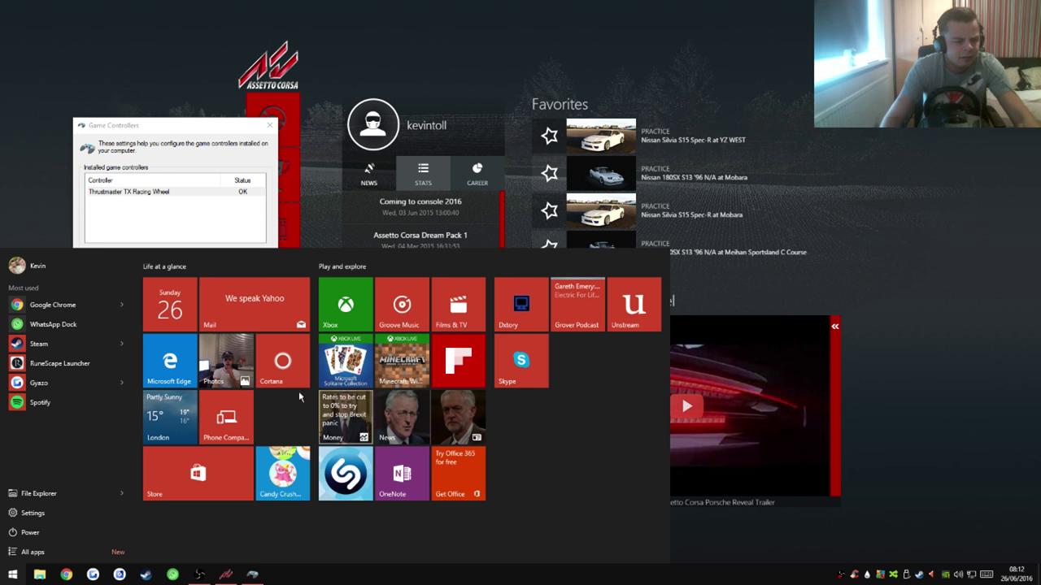
click(98, 119)
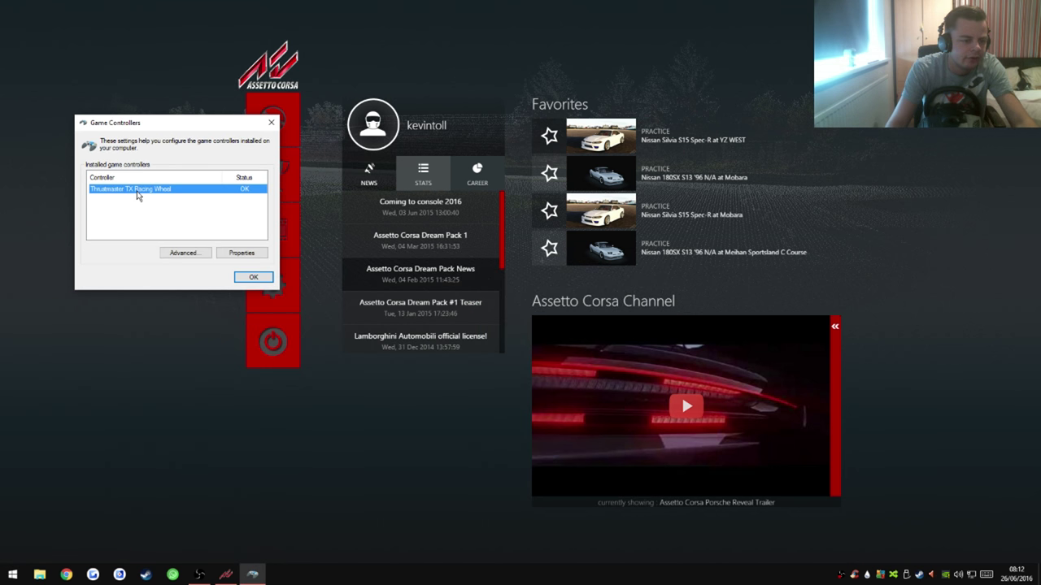
click(240, 253)
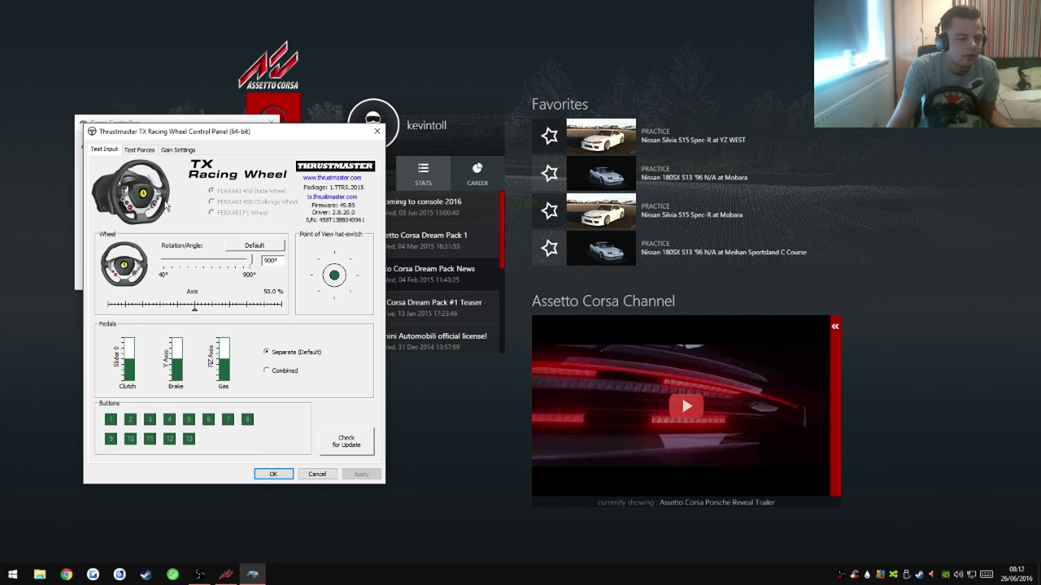
- Keep 85% overall gain, Spring 80%, Damper 70%, and close both controller windows
click(140, 151)
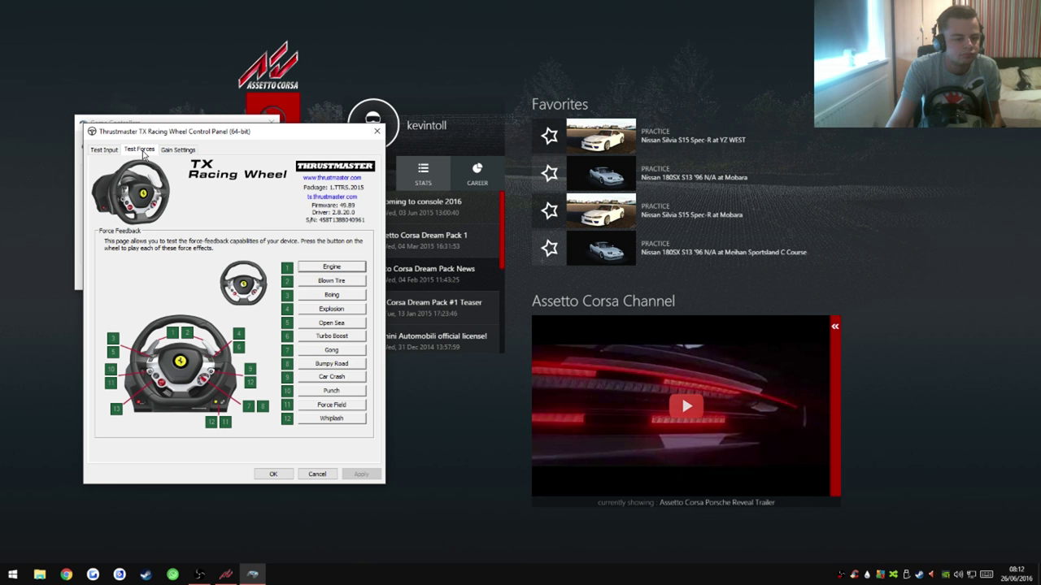
click(175, 151)
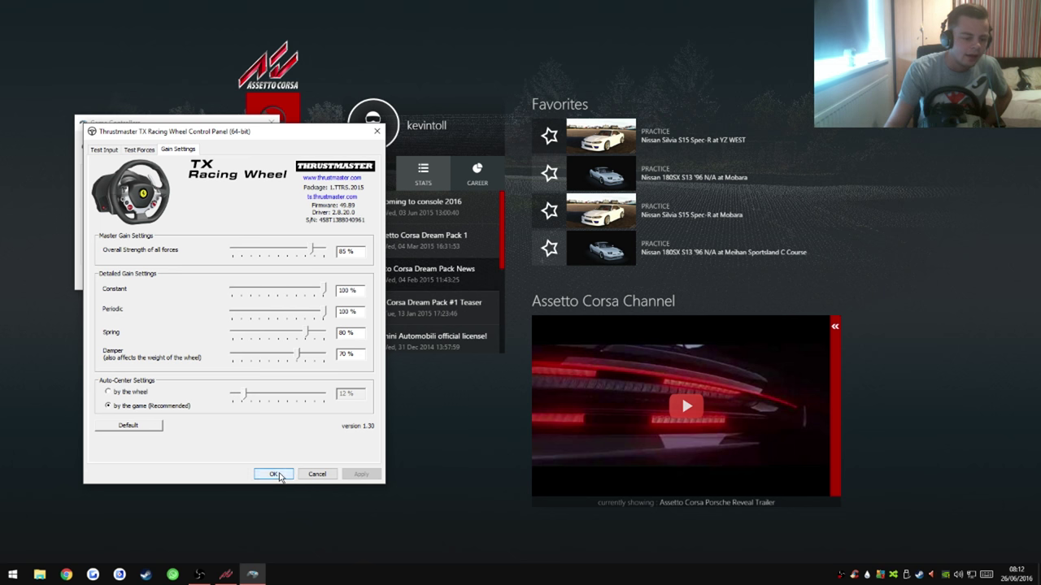
click(273, 474)
click(250, 278)
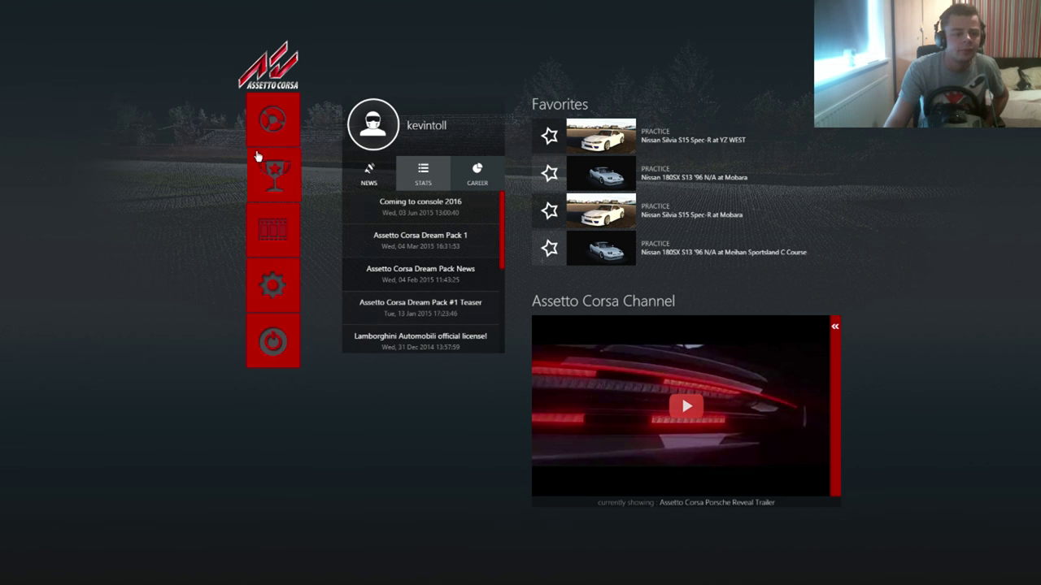
- Open Options > Controls to review the TX mapping: Steering Axis 1 at 900°, Throttle Axis 6, Brakes Axis 2
click(277, 288)
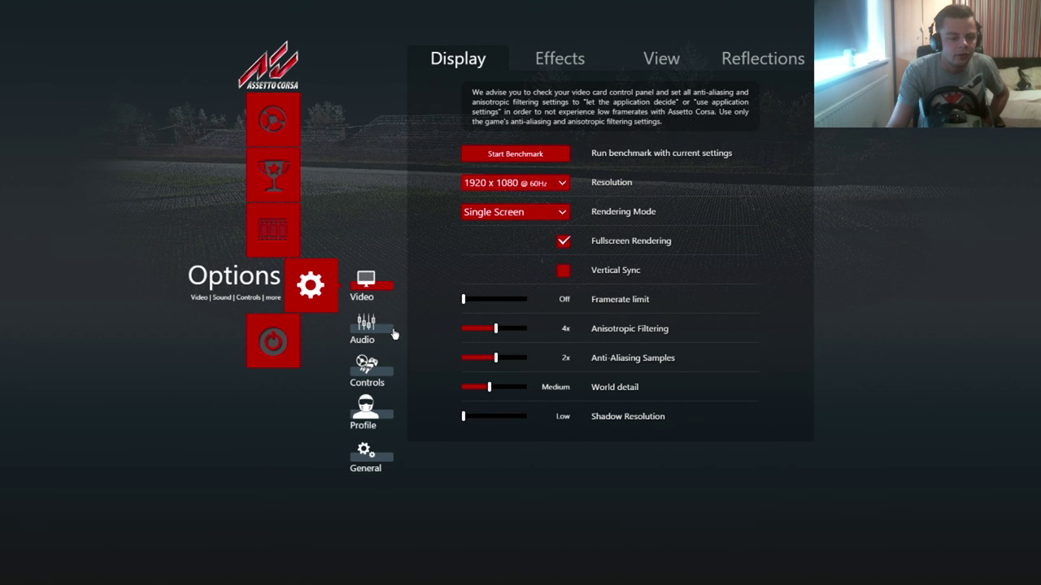
click(368, 365)
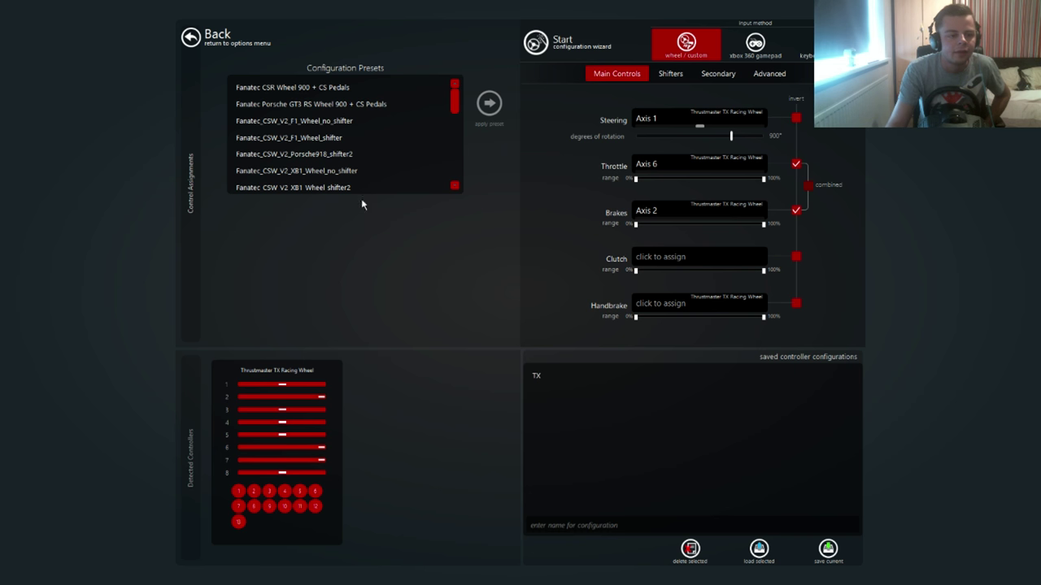
scroll(379, 156, down, 5)
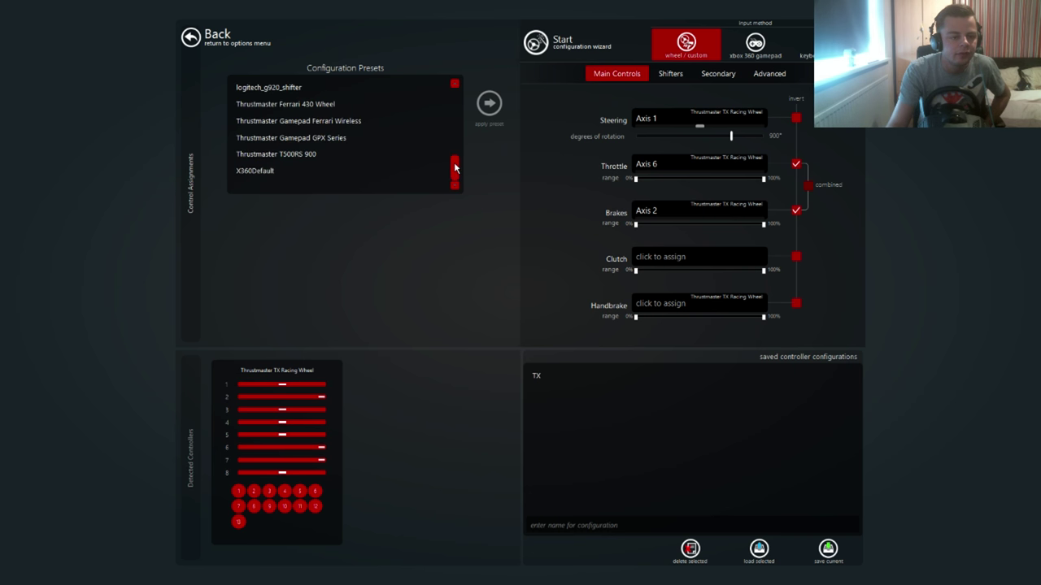
mouse_move(454, 166)
mouse_down()
mouse_move(454, 95)
mouse_move(462, 170)
mouse_up()
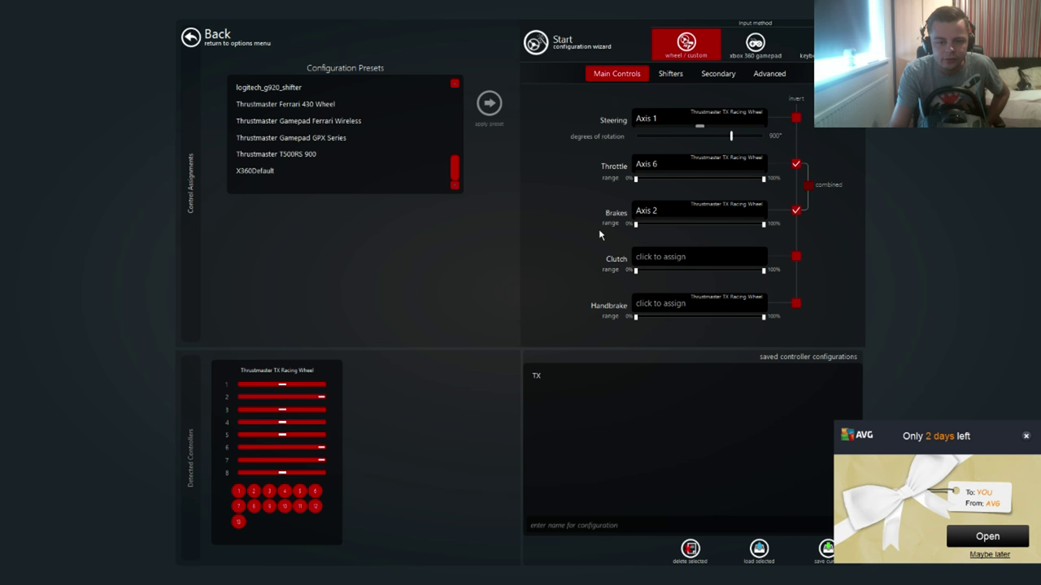
mouse_move(697, 122)
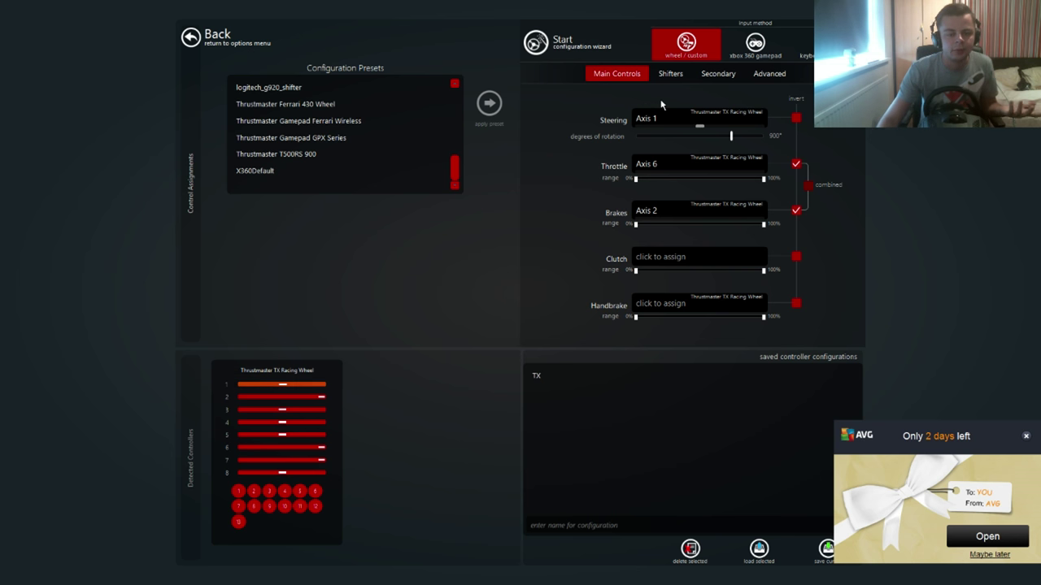
- Check the gearshift and secondary bindings: handbrake Button 4, glance left/right/back Buttons 10, 9, 13
click(668, 79)
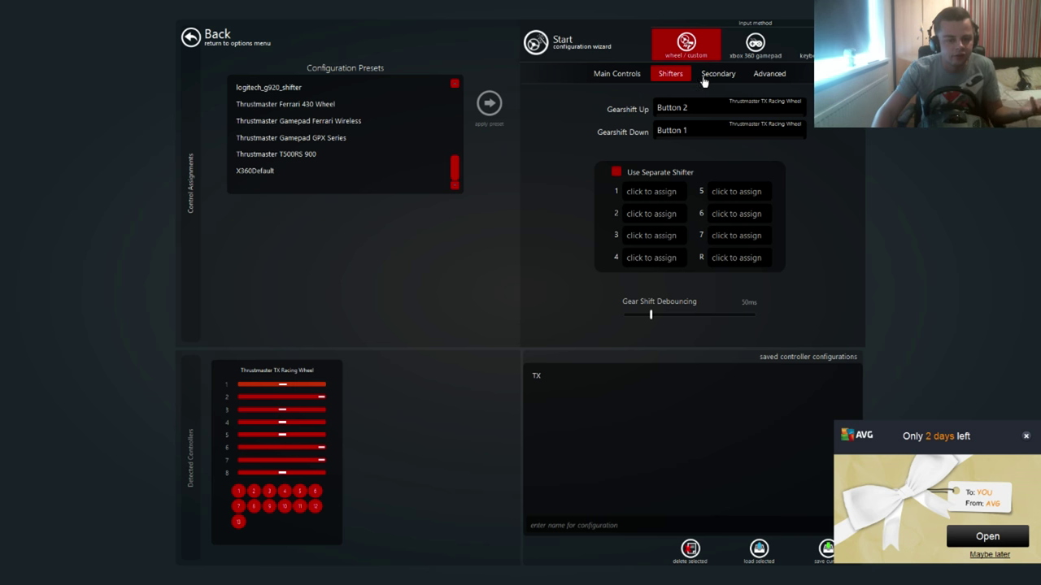
mouse_move(675, 108)
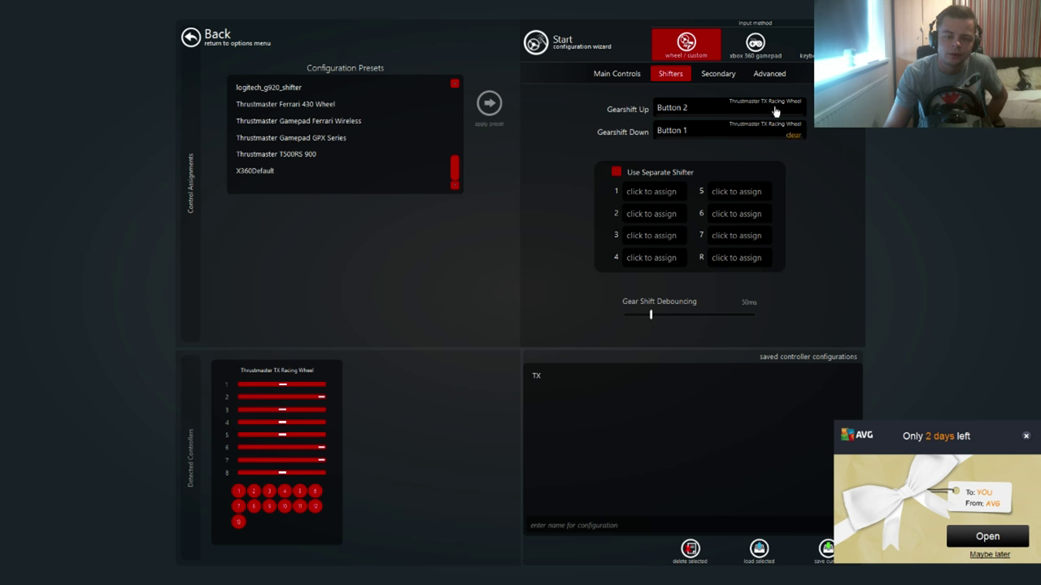
click(726, 74)
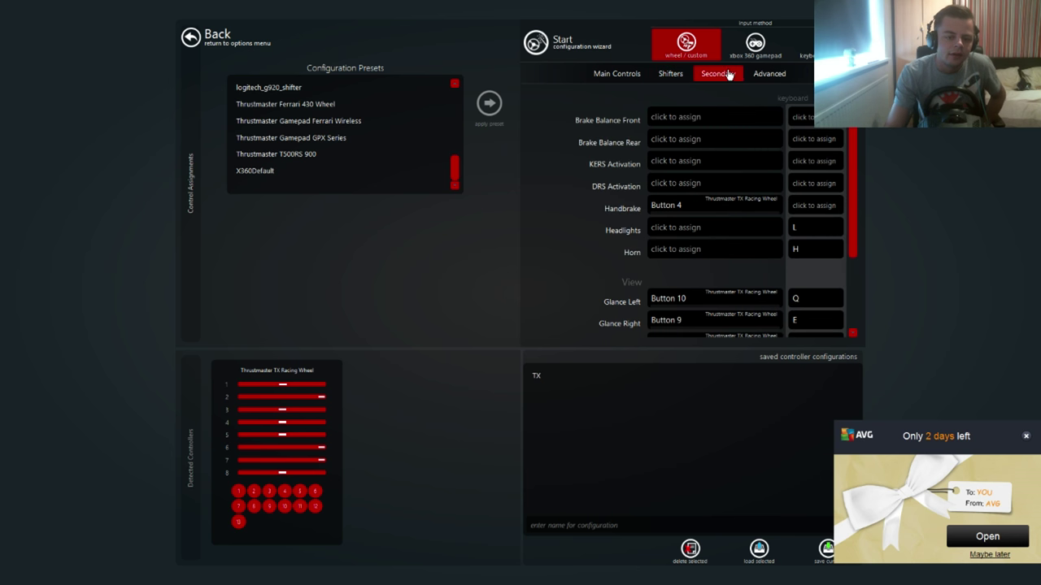
scroll(700, 211, down, 2)
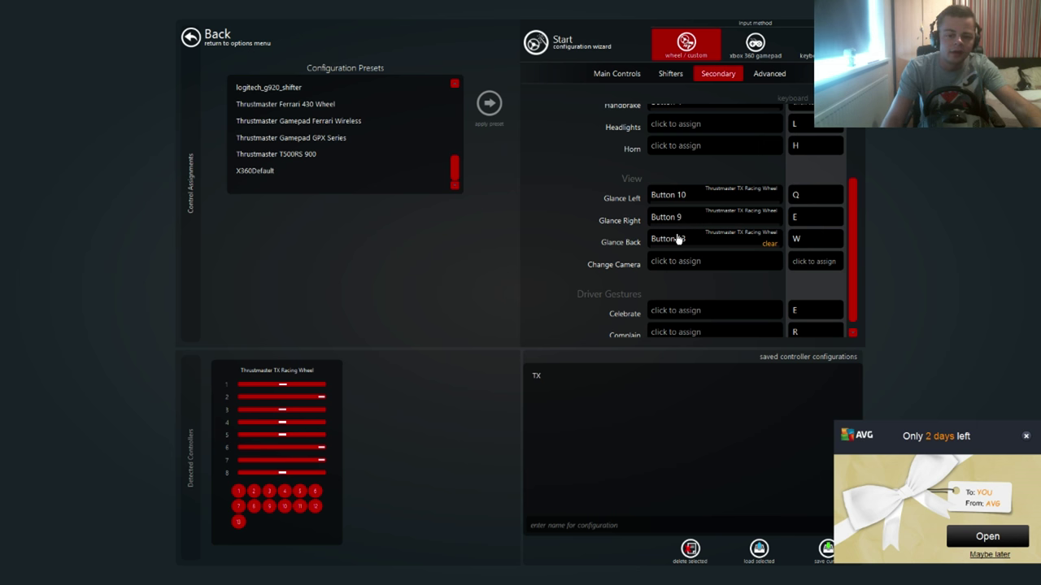
scroll(677, 237, up, 2)
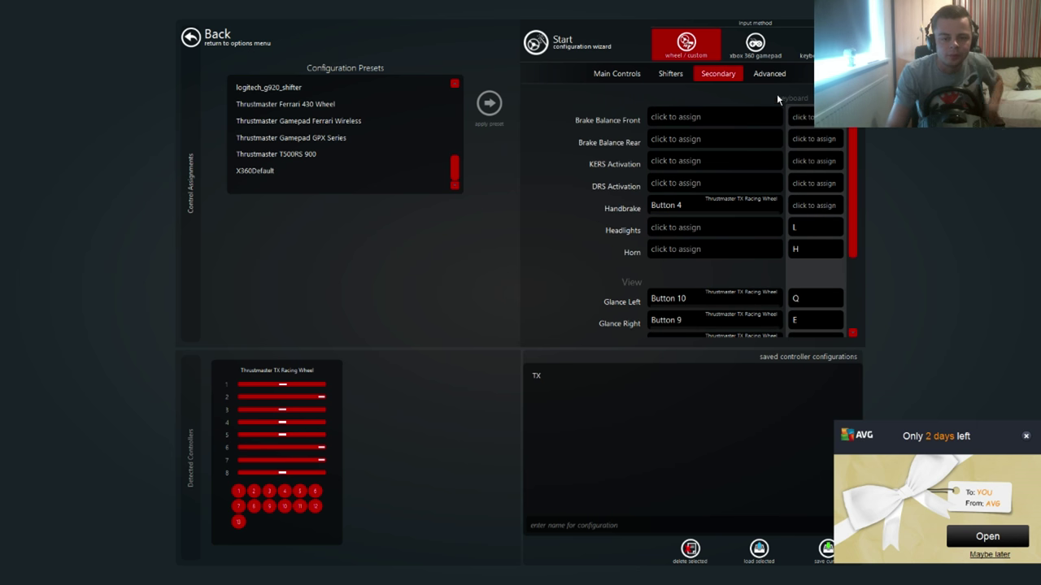
scroll(692, 138, down, 2)
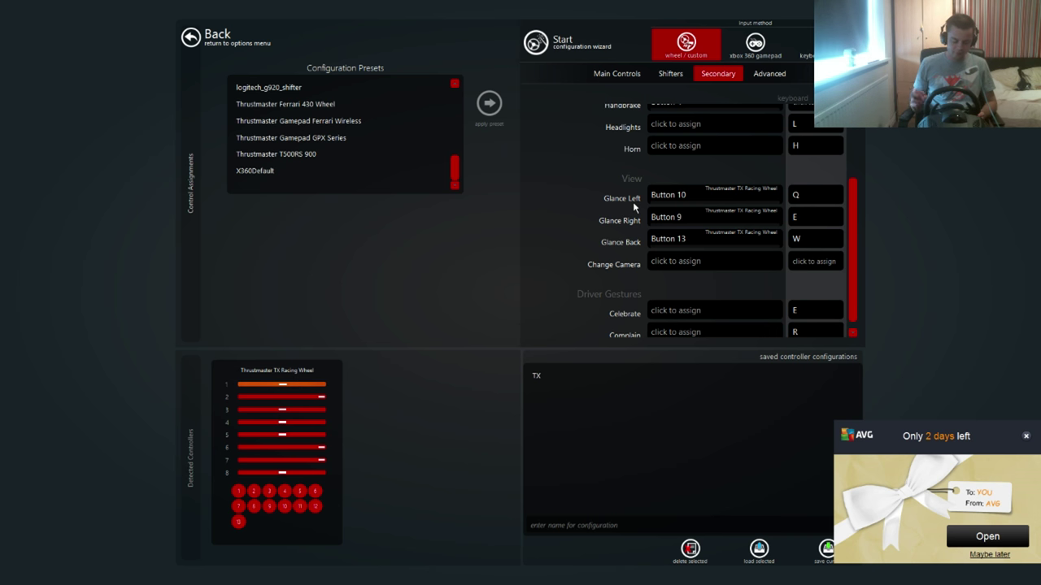
click(769, 75)
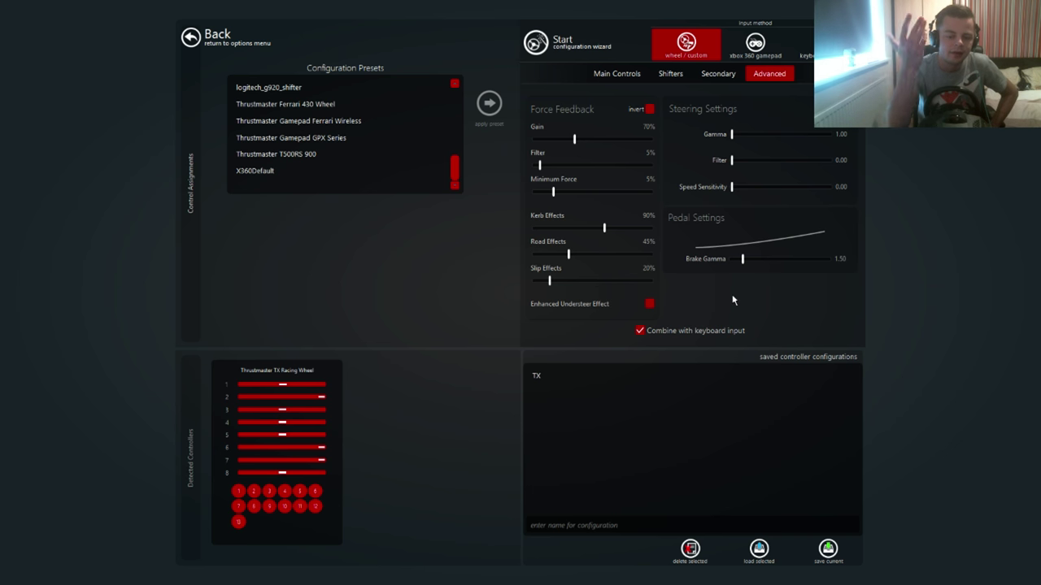
- Save the current controls as the 'TX NEW' configuration, then return to Options and start a drive session
click(661, 537)
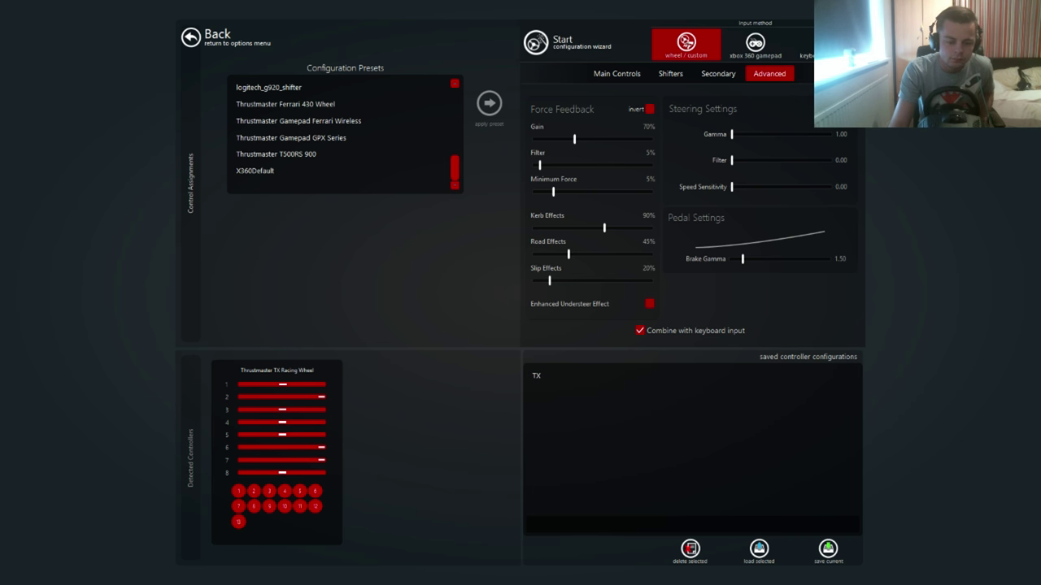
text(T)
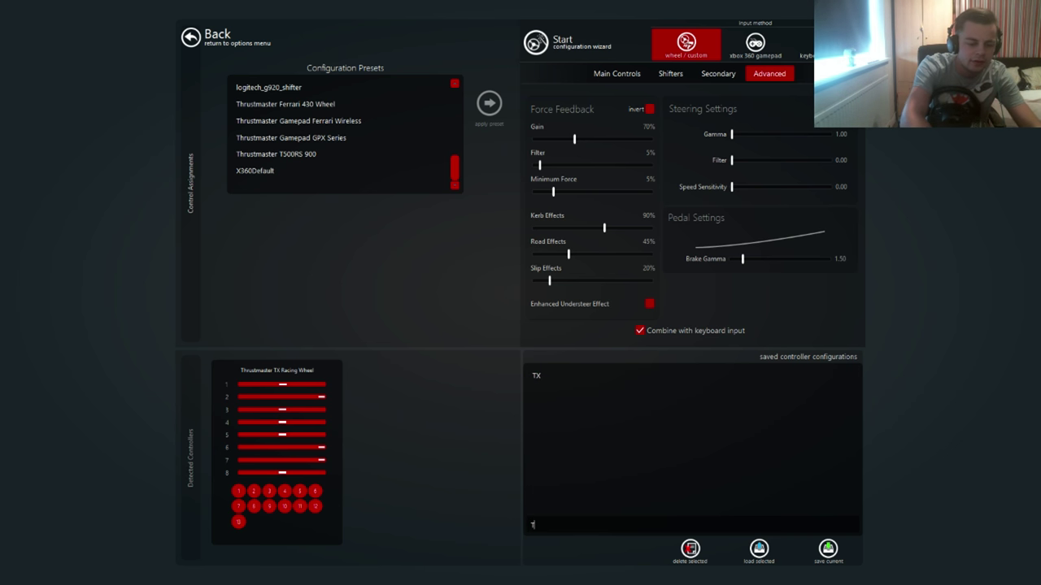
text(X NEW)
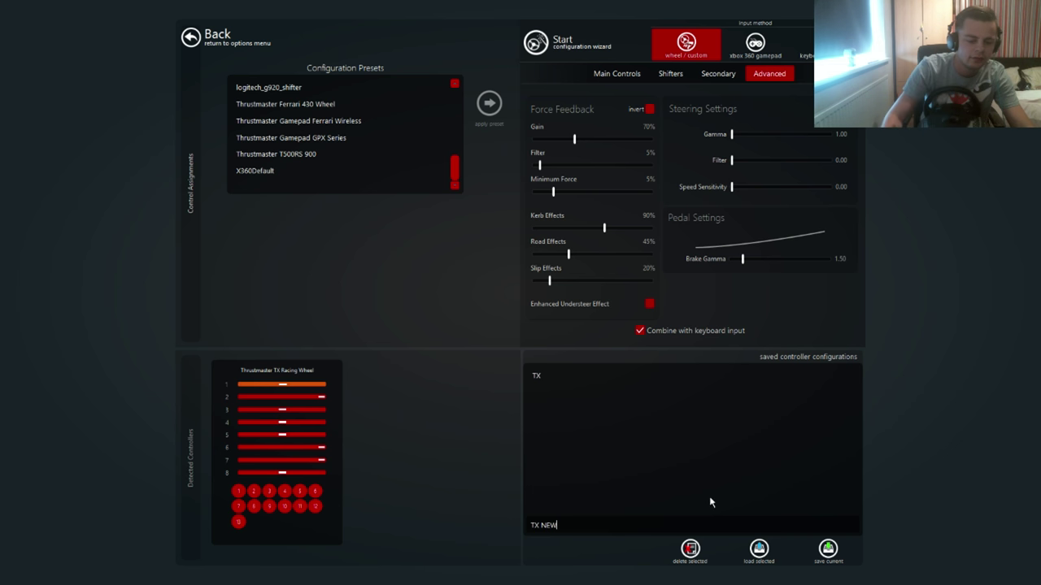
click(828, 550)
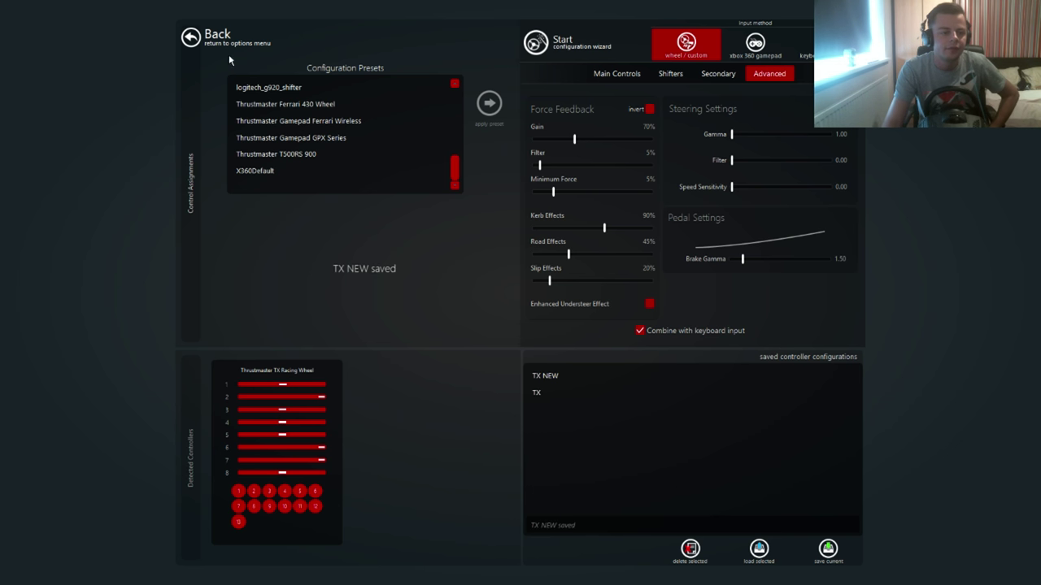
click(190, 35)
click(267, 135)
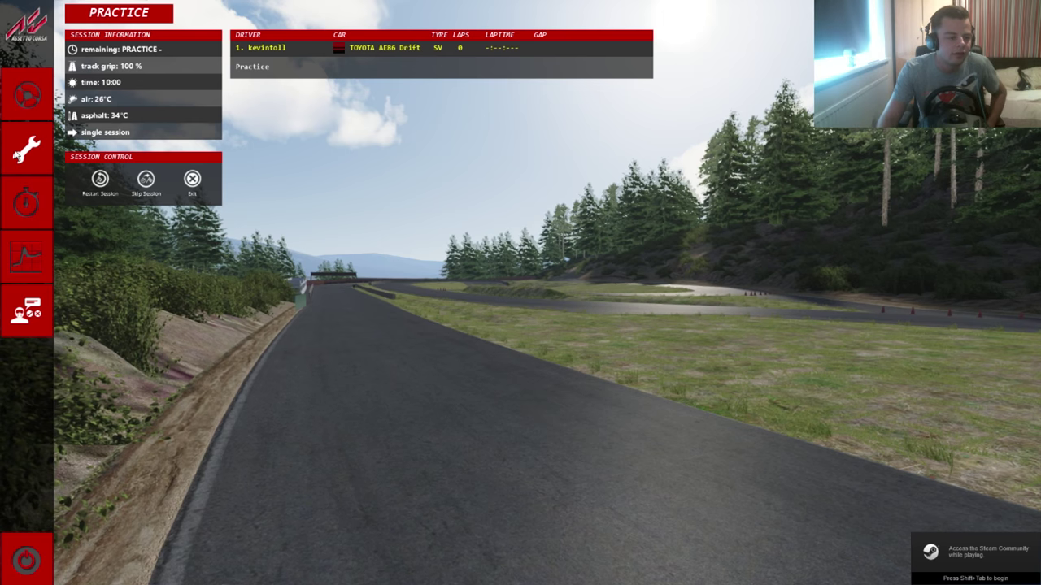
- Get into the AE86 on yz_west, check the force feedback level, drive briefly, then exit
click(18, 106)
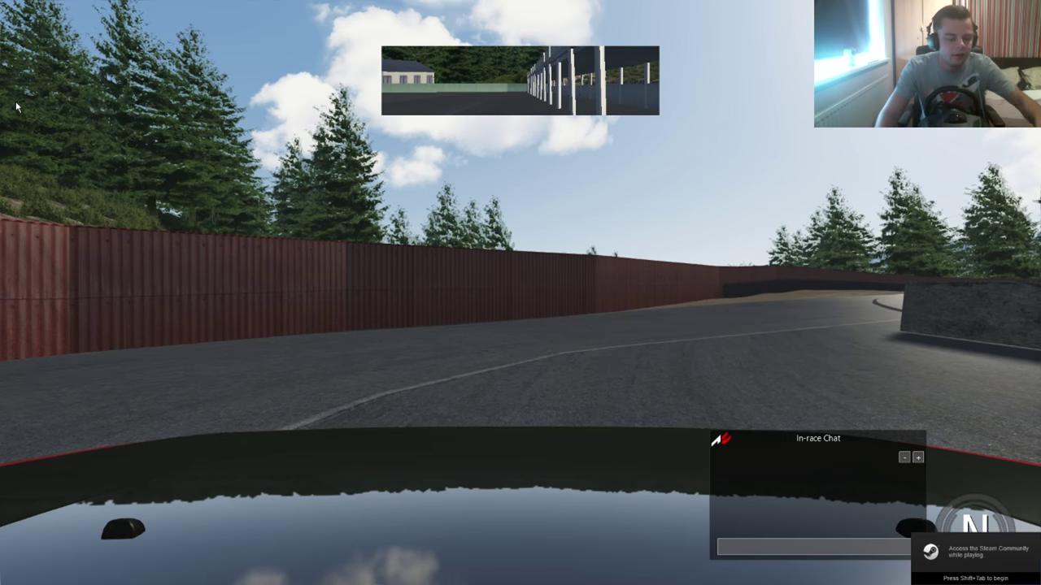
mouse_move(1008, 228)
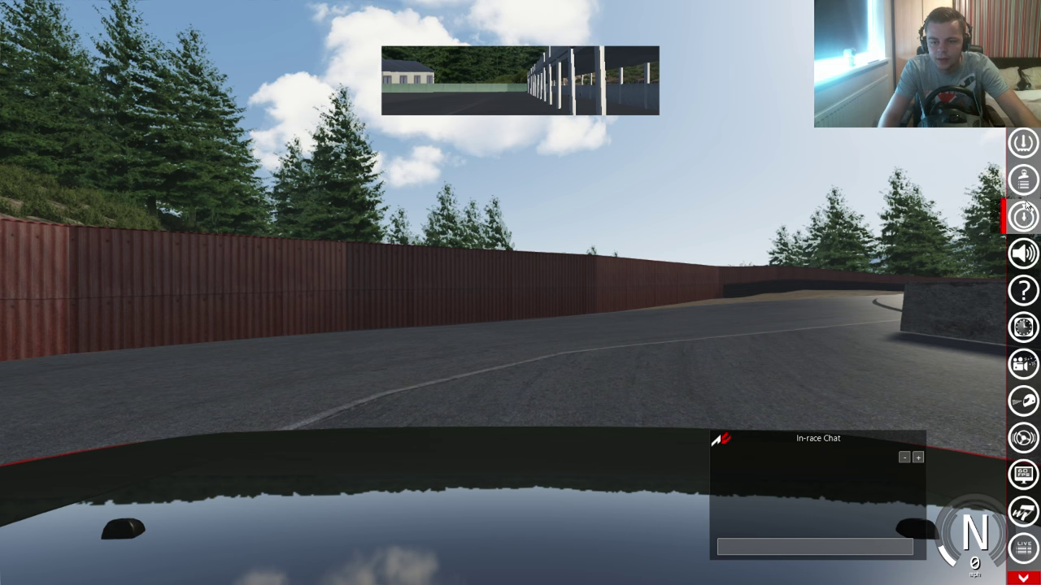
click(1023, 437)
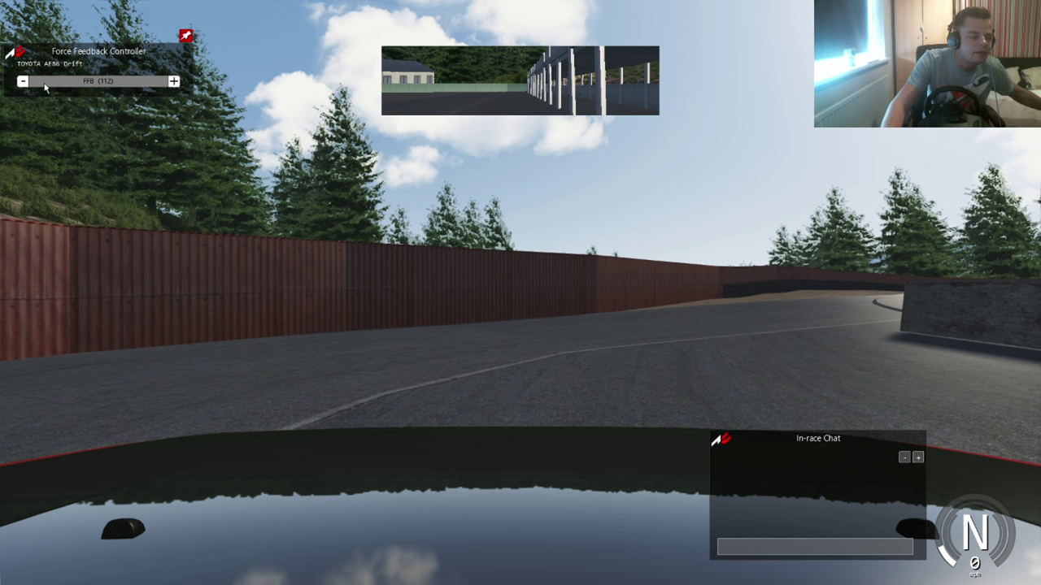
click(16, 51)
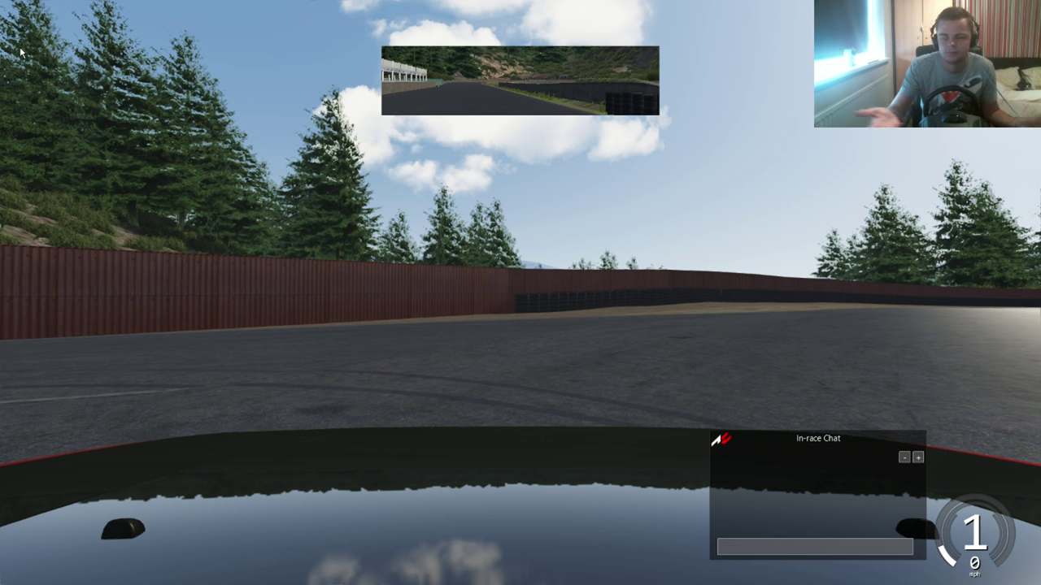
key(Escape)
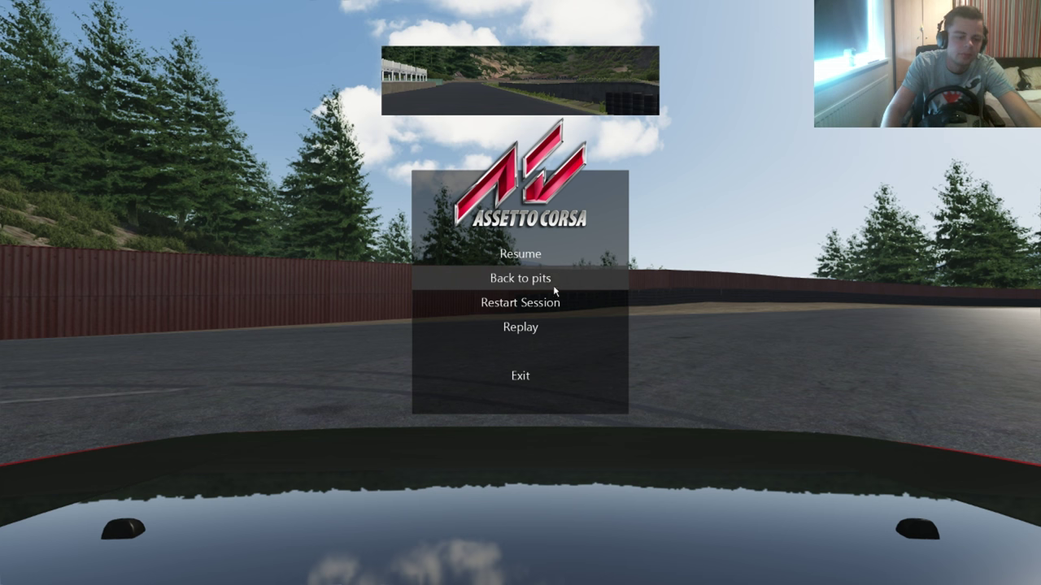
click(534, 374)
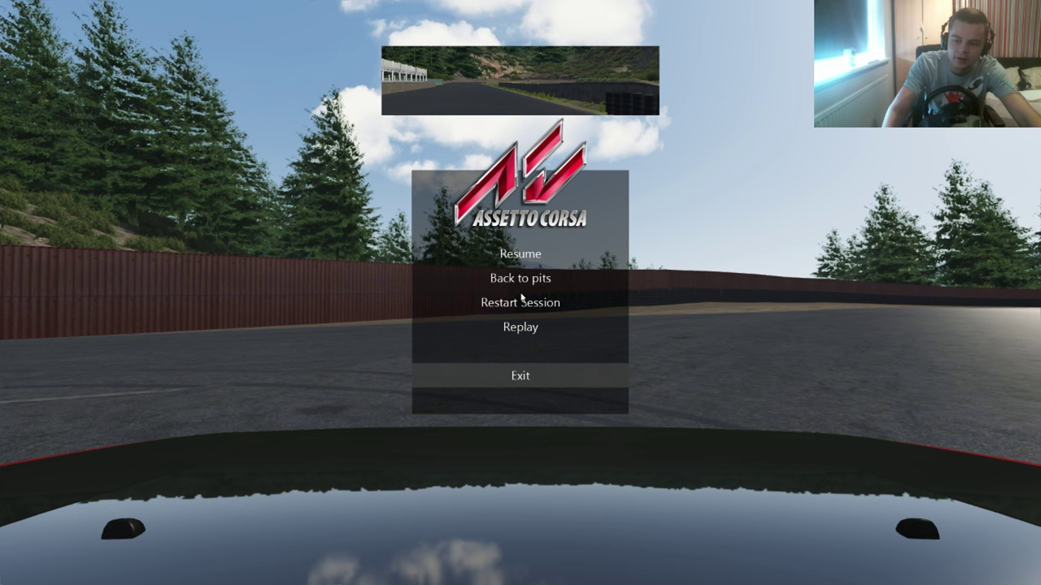